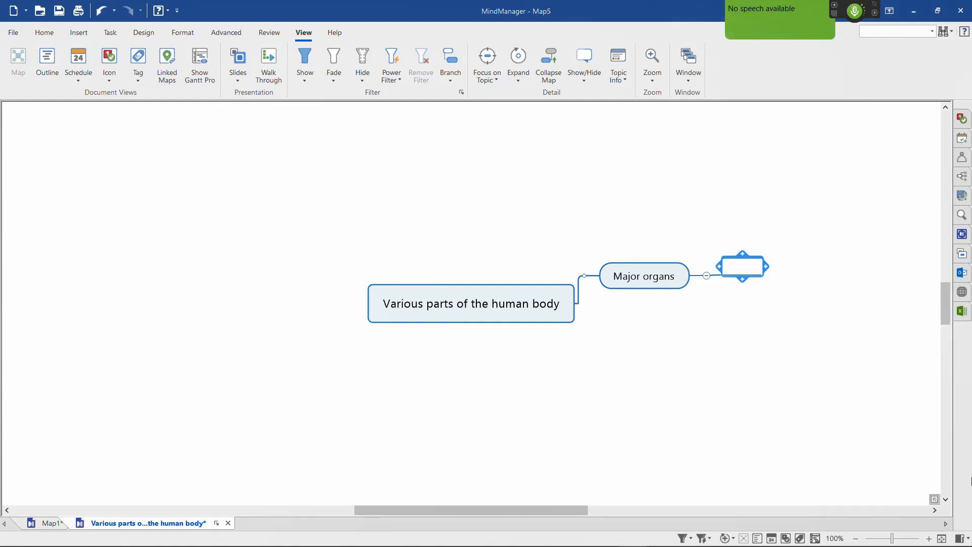
Step: Add brain, liver, kidneys, lungs and heart as separate subtopics under Major organs
type("brain liver kidneys lungs heart")
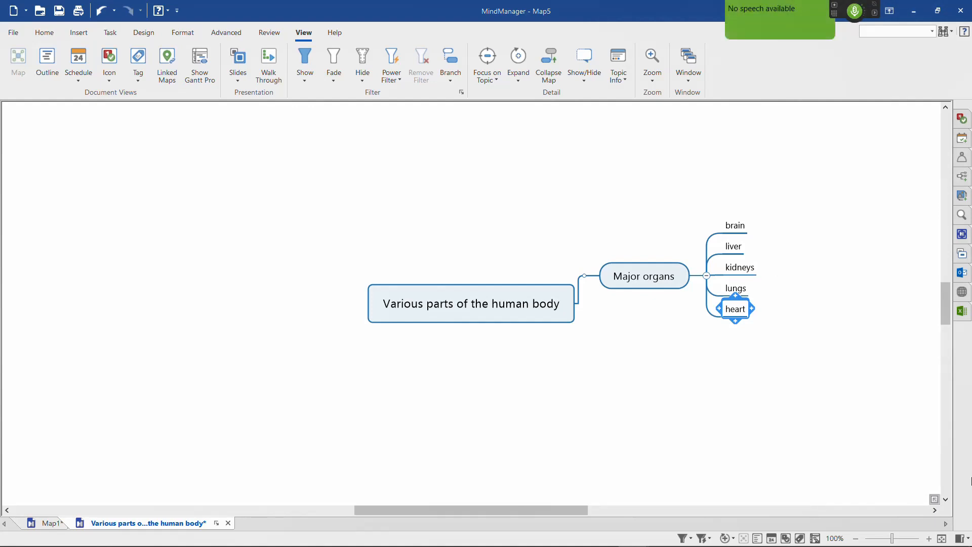
Step: Collapse the Major organs topic to hide all of its subtopics
key("Left")
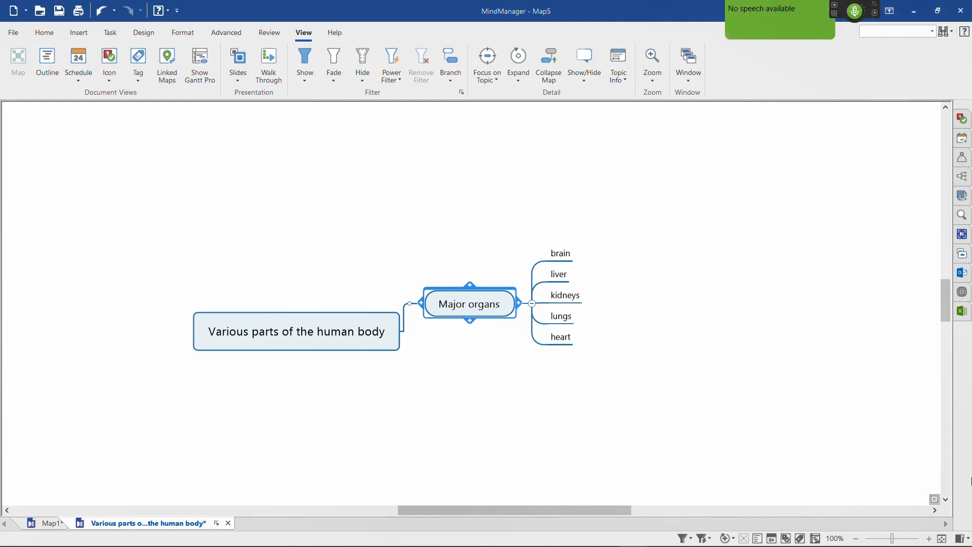
key("alt+shift+0")
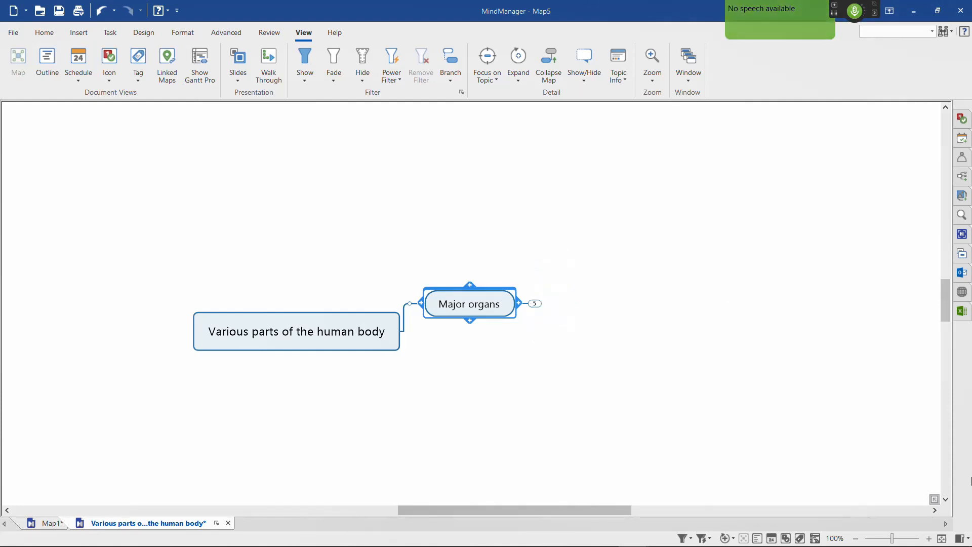
key("KP_Add")
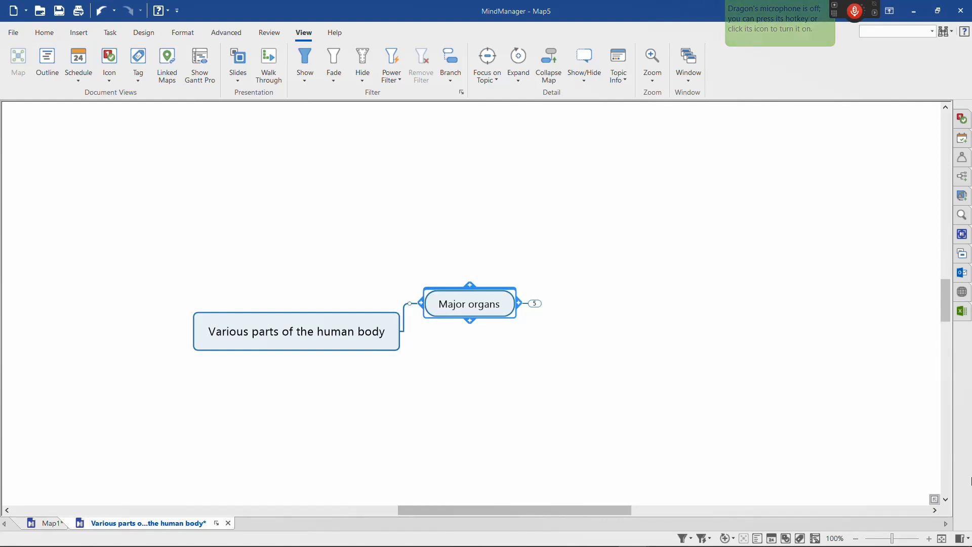
key("KP_Add")
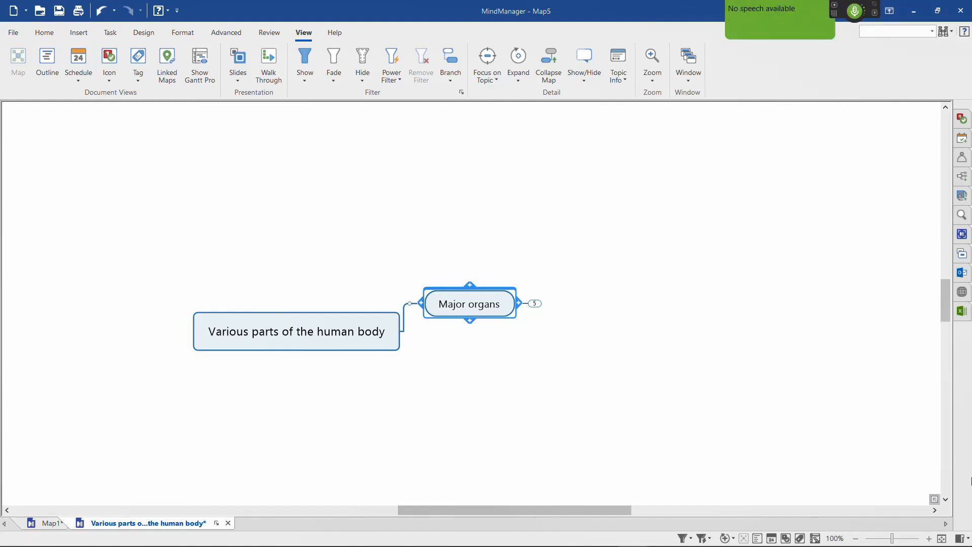
Step: Add a subtopic under kidneys reading "how the kidneys function. The renal pelvis. The renal artery."
key("Right")
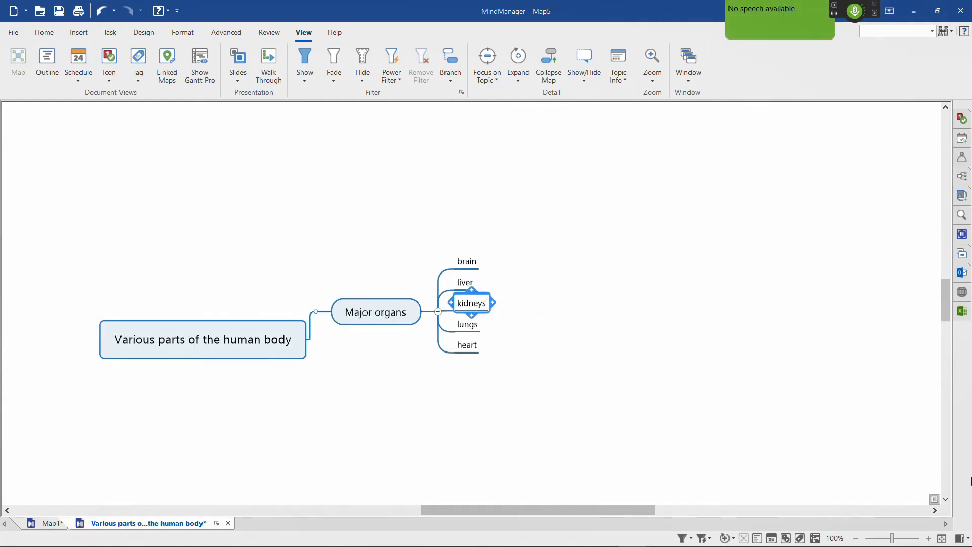
key("Insert")
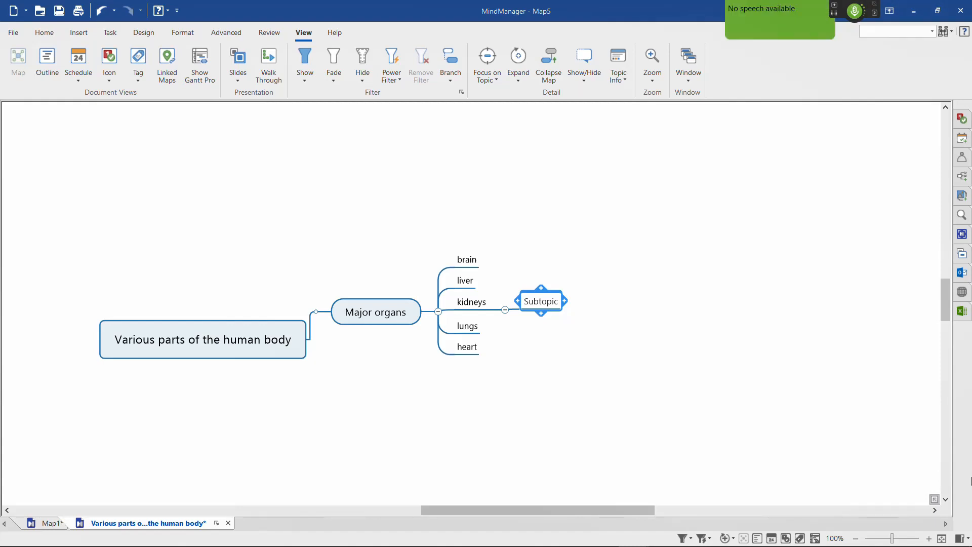
type("how the kidneys function.")
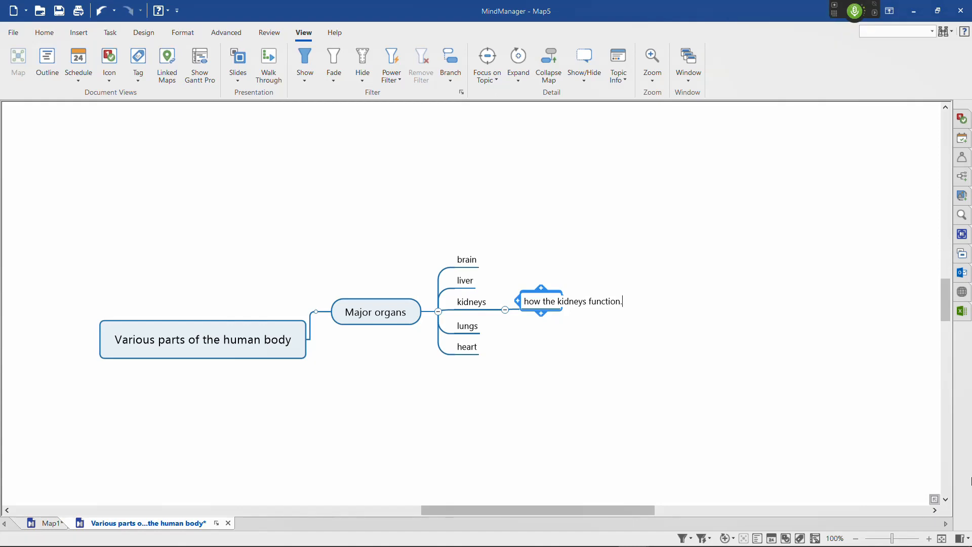
type(" The renal pelvis. The renal artery.")
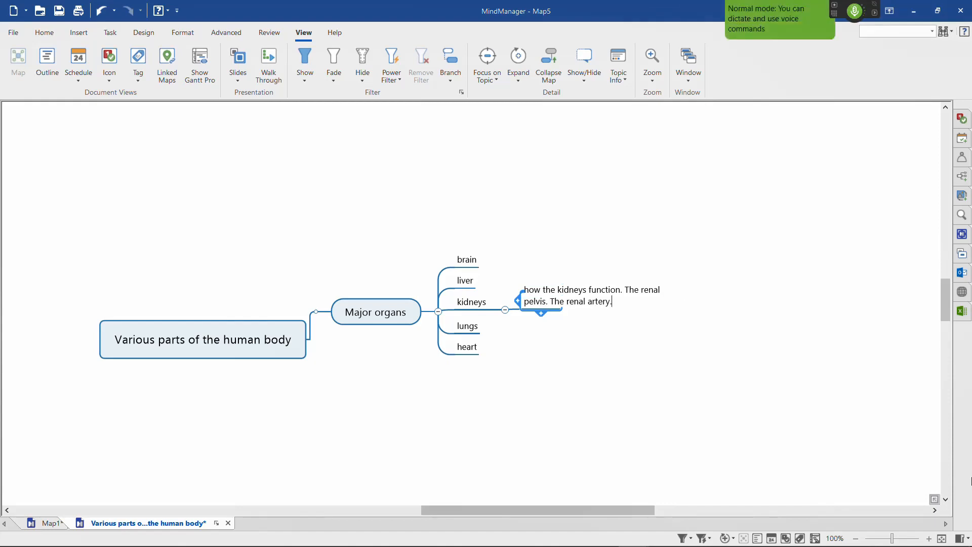
key("Return")
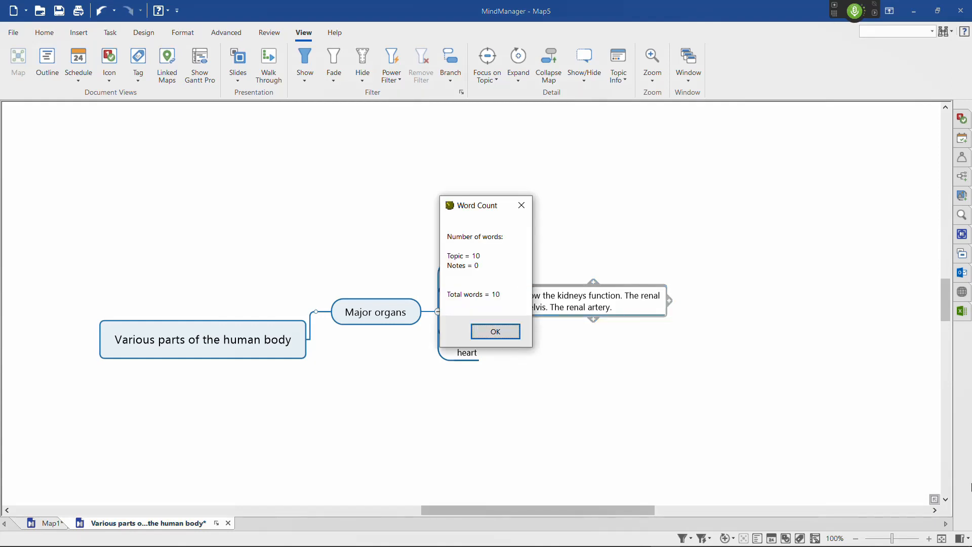
Step: Dismiss the word count and split the kidneys subtopic's text into separate subtopics, one per sentence
left_click(497, 334)
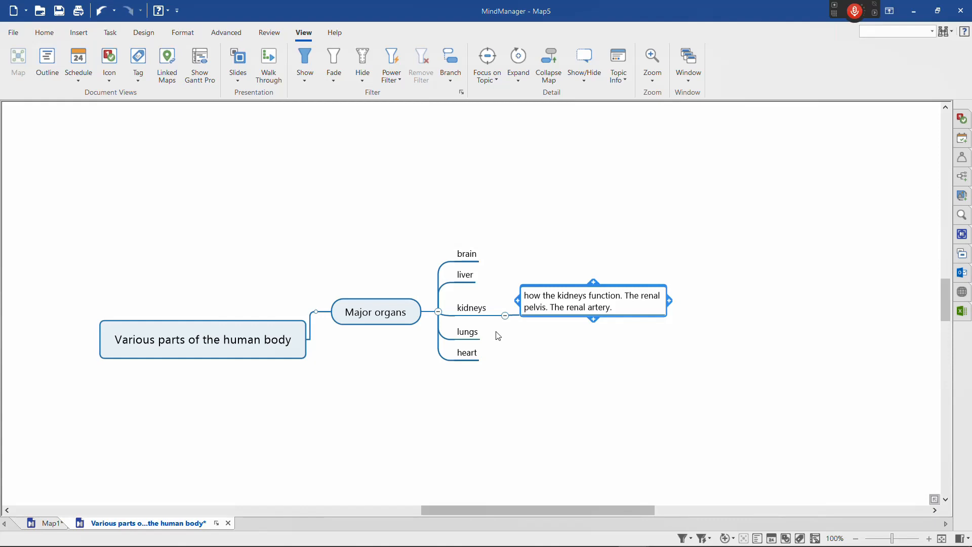
key("KP_Add")
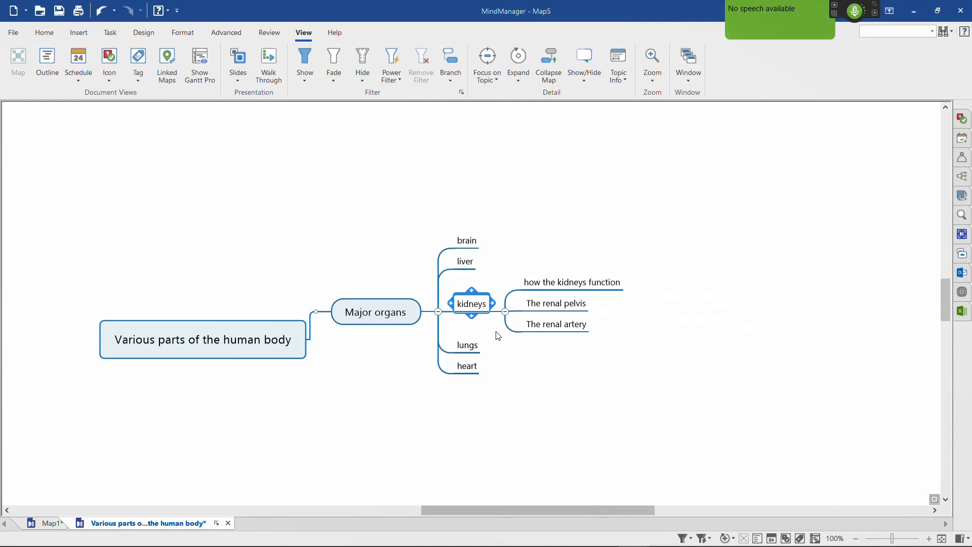
Step: Collapse and re-expand the kidneys branch, and try inserting a parent topic between Major organs and kidneys
key("ctrl+d")
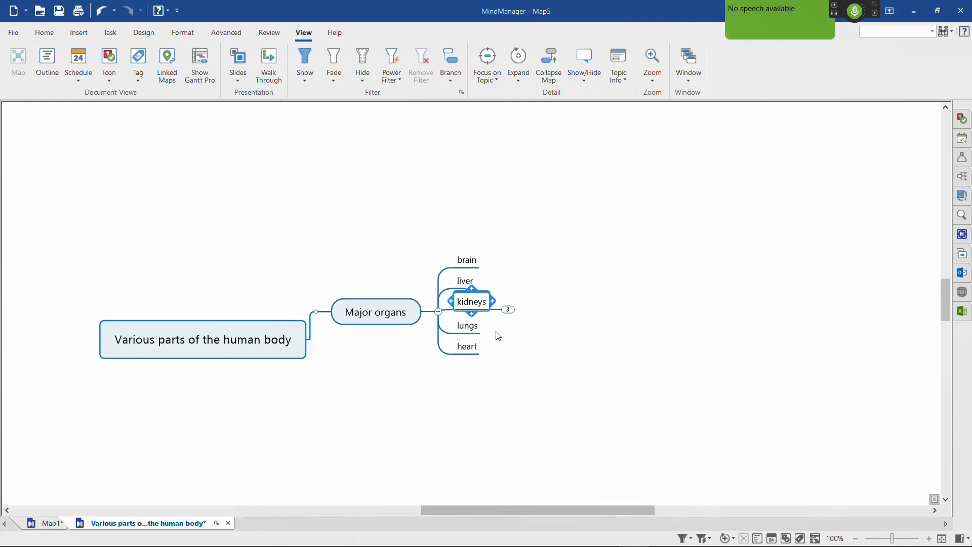
key("ctrl+d")
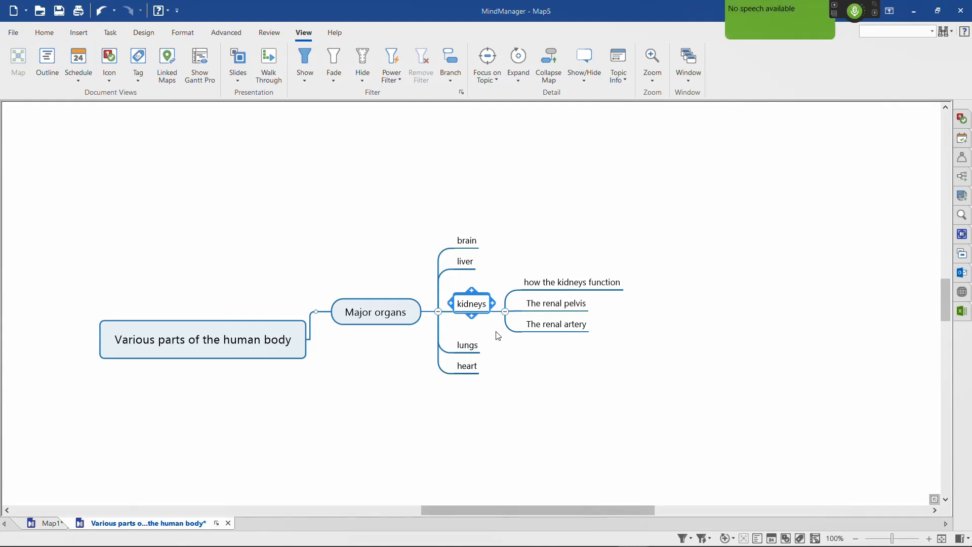
key("ctrl+shift+Insert")
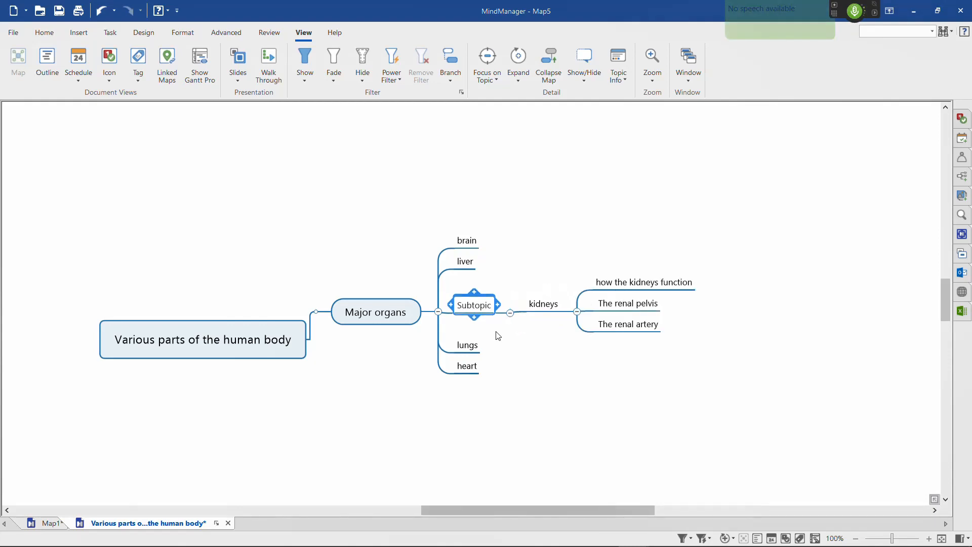
key("ctrl+z")
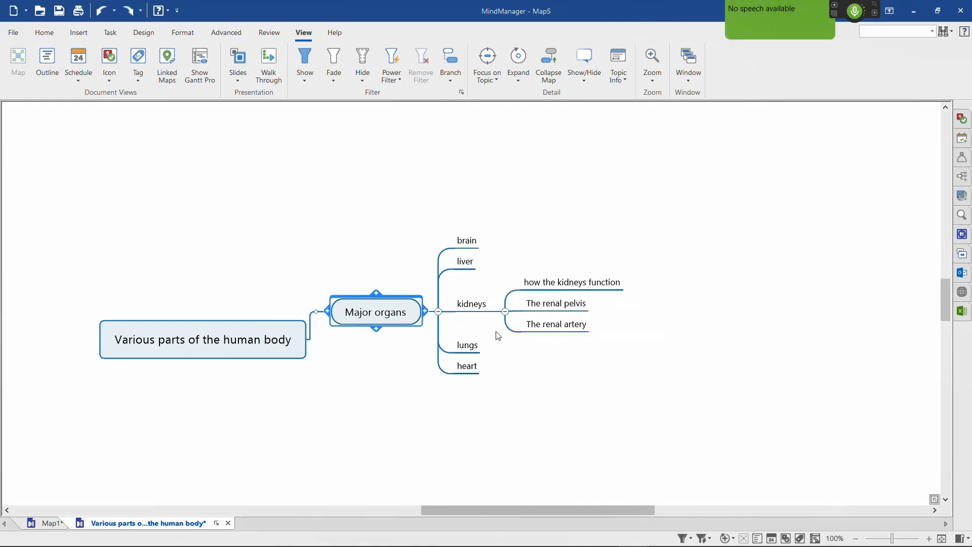
Step: Add two new main topics to the central topic, Various parts of the human body
key("Left")
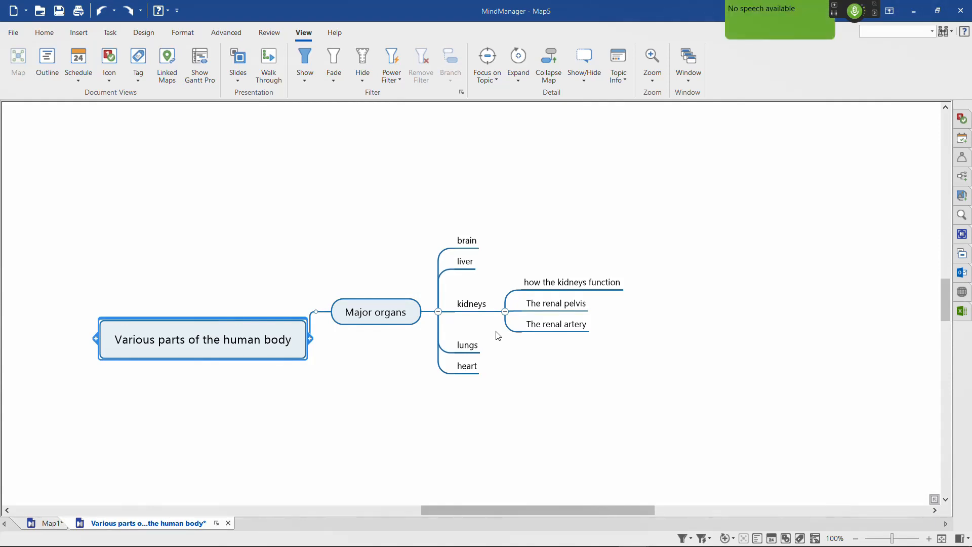
key("Return")
key("Return")
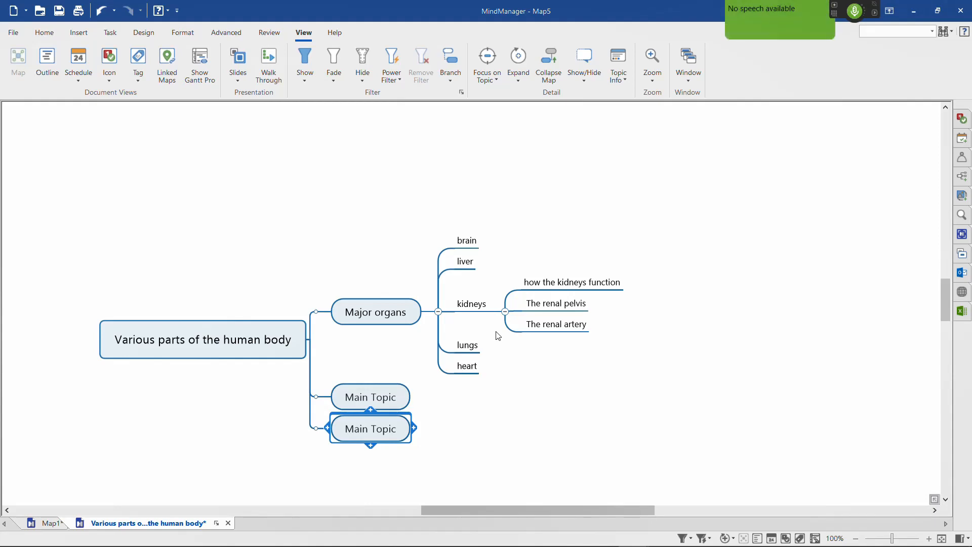
Step: Name the lower of the two new main topics "major muscles"
key("Up")
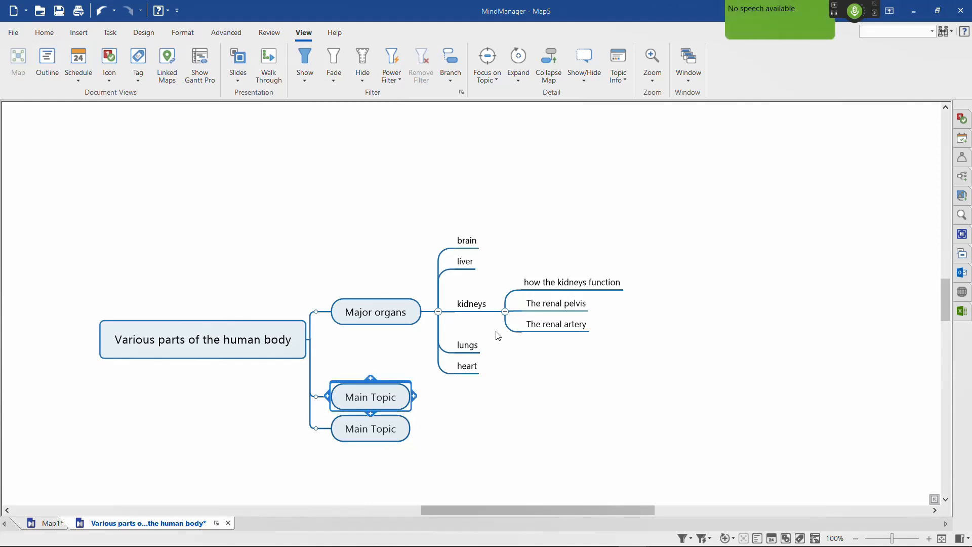
key("Down")
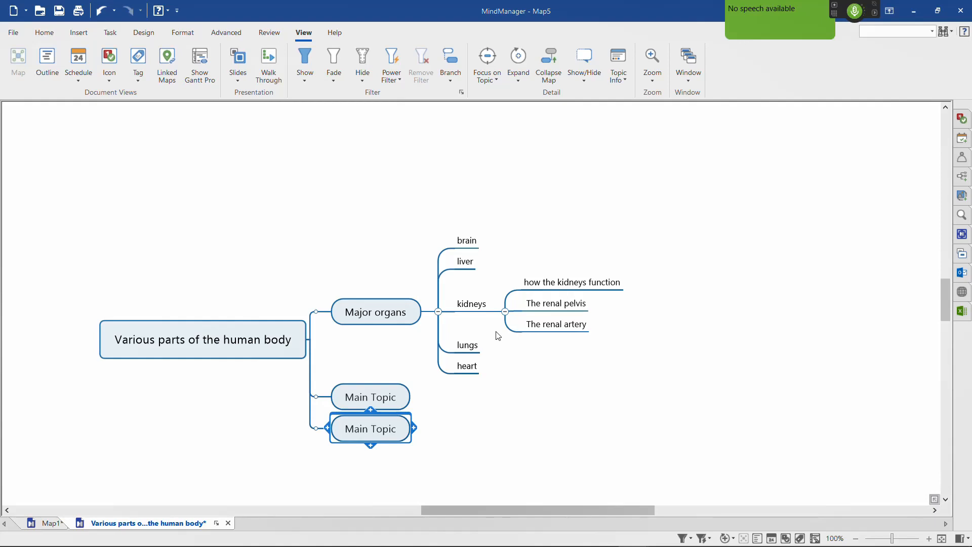
key("BackSpace")
type("major muscles")
key("Return")
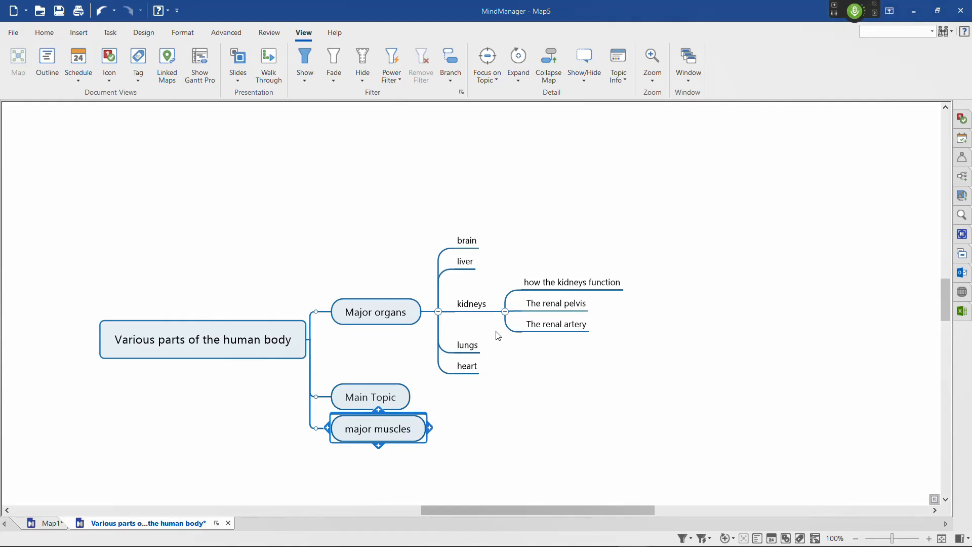
Step: Name the remaining blank main topic "the nervous system" and move it below major muscles
key("Up")
key("F2")
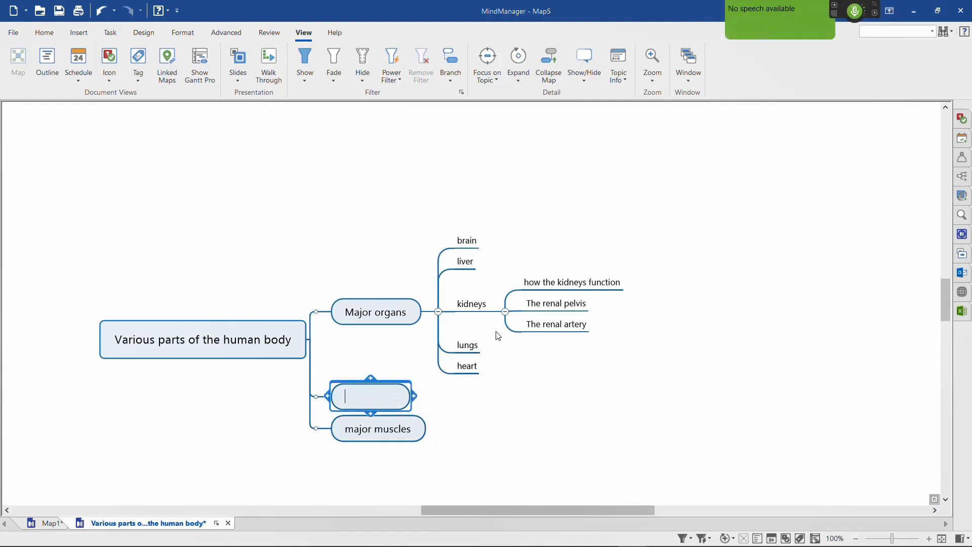
type("the nervous system")
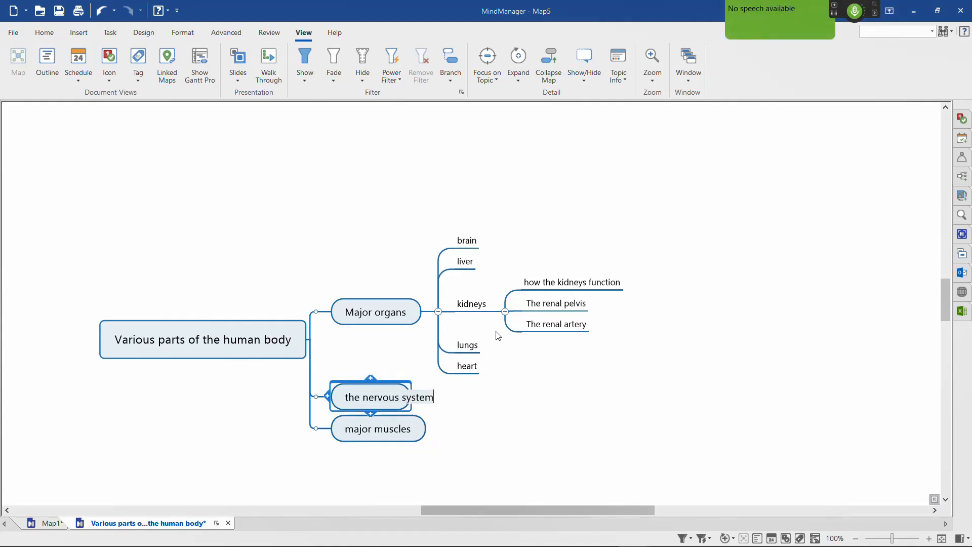
key("Return")
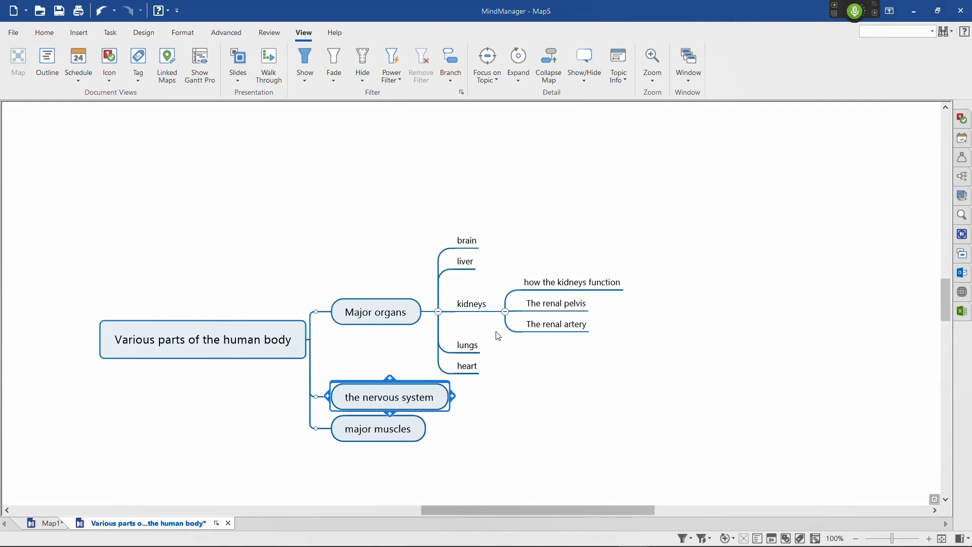
key("alt+shift+Down")
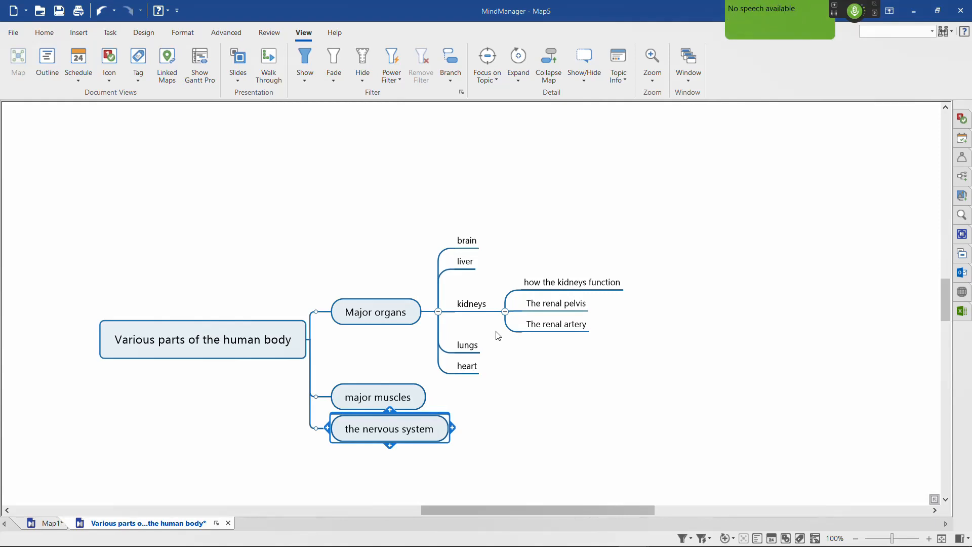
Step: Focus the map on the major muscles topic and add two blank subtopics to it
key("Up")
key("F3")
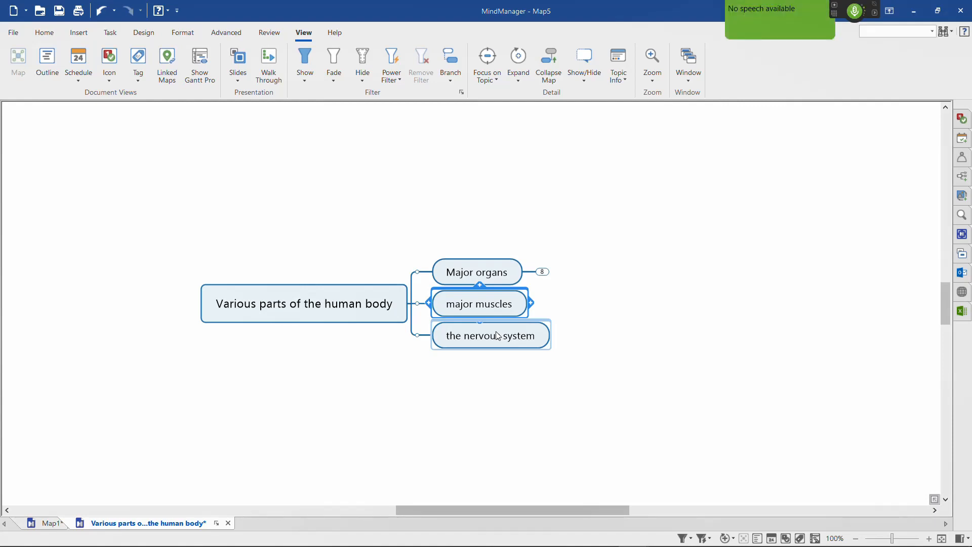
key("Insert")
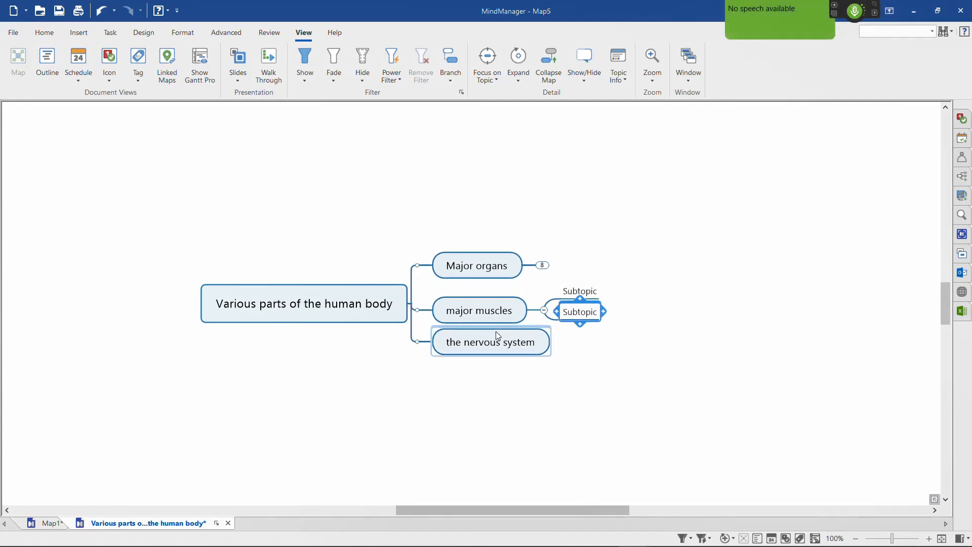
Step: Add a boundary around the major muscles branch and delete that boundary again
key("Left")
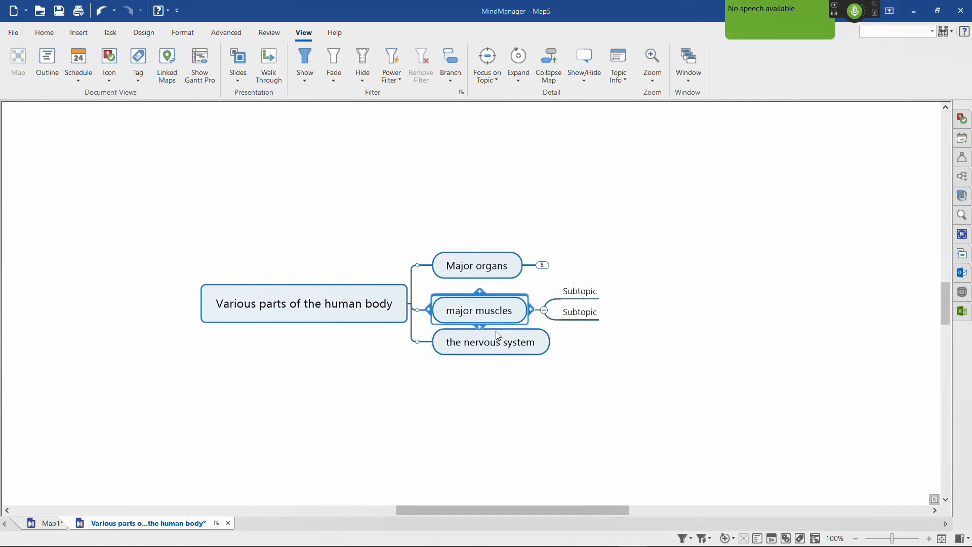
key("ctrl+shift+b")
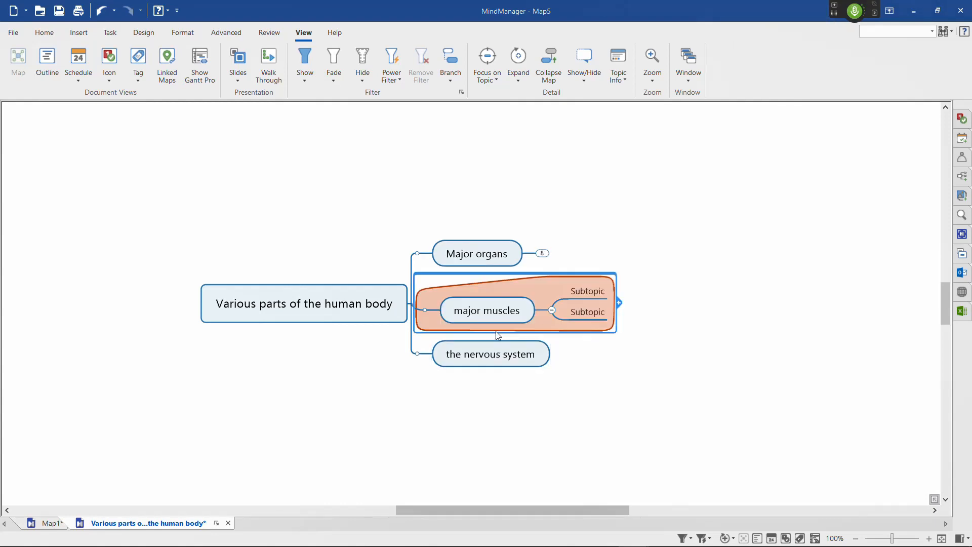
key("alt+h")
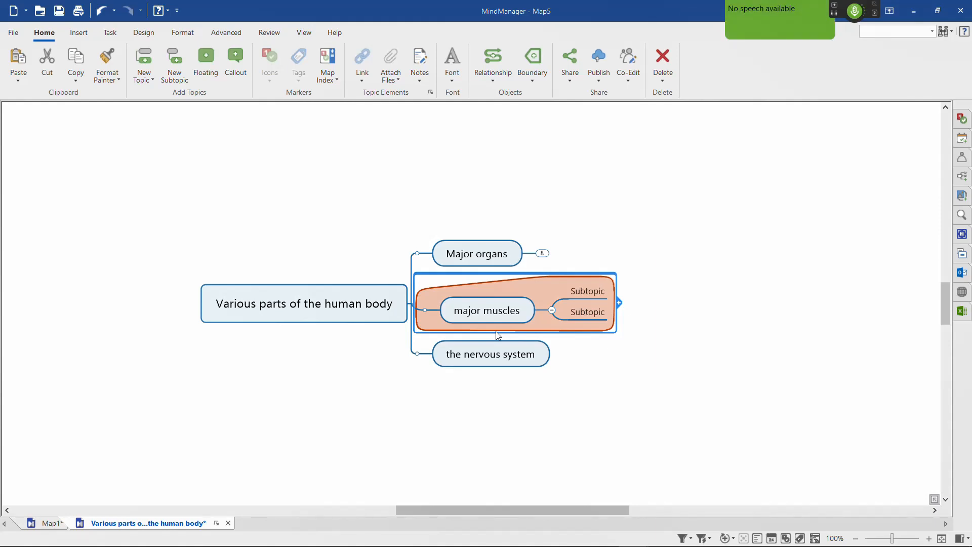
key("Delete")
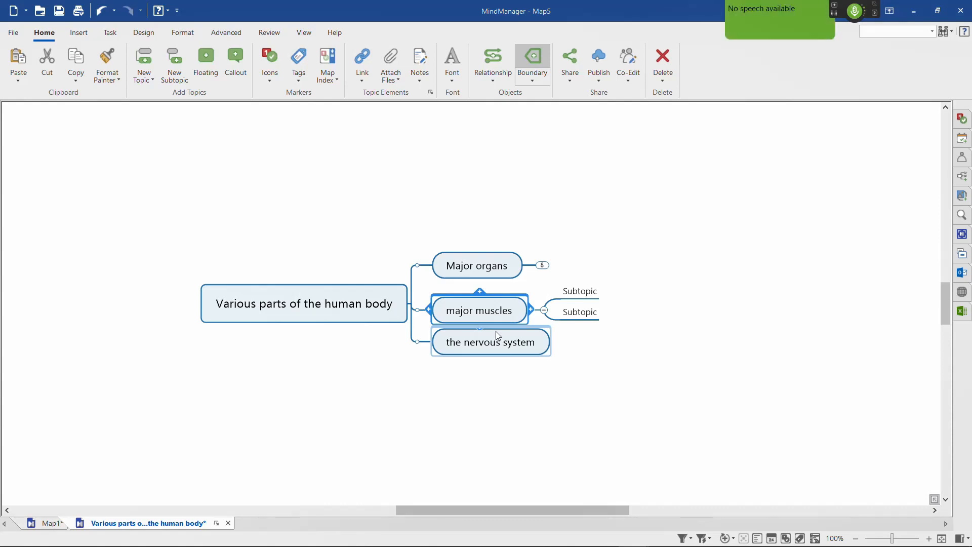
Step: Focus the map on the nervous system topic and add a subtopic named "spinal nerves"
left_click(496, 332)
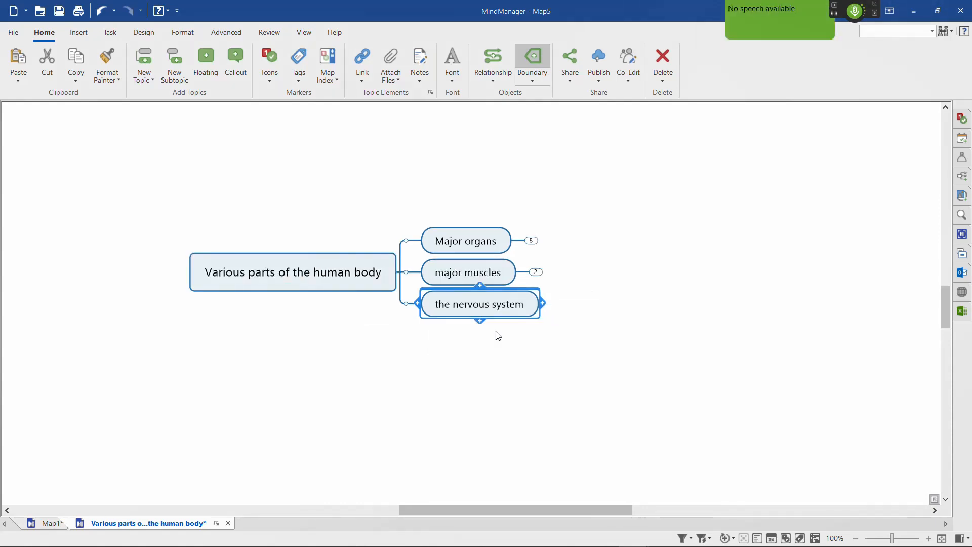
key("Insert")
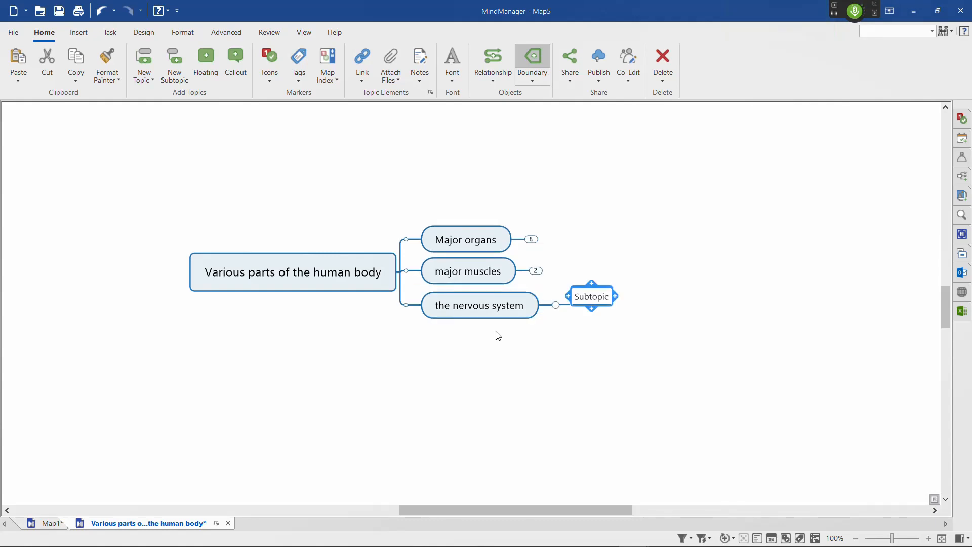
type("spinal nerves")
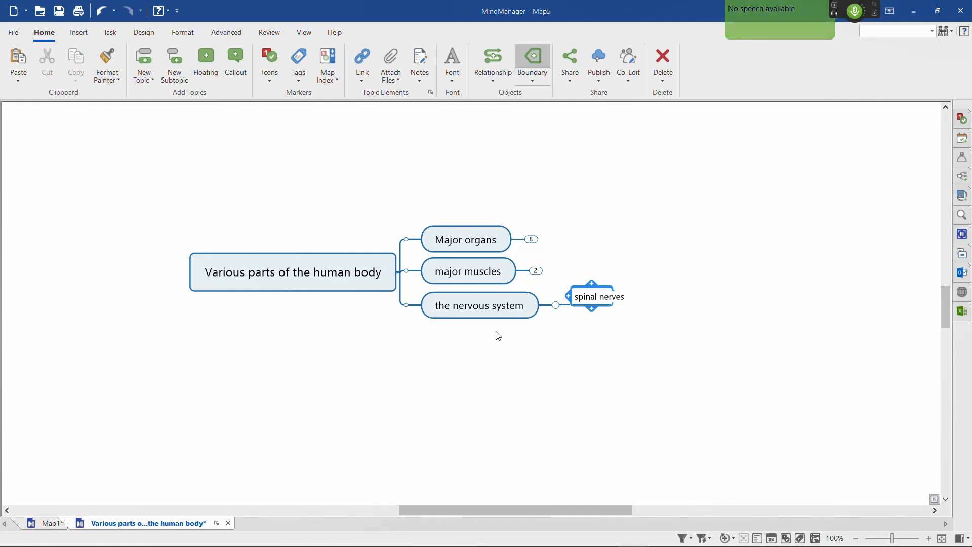
key("Return")
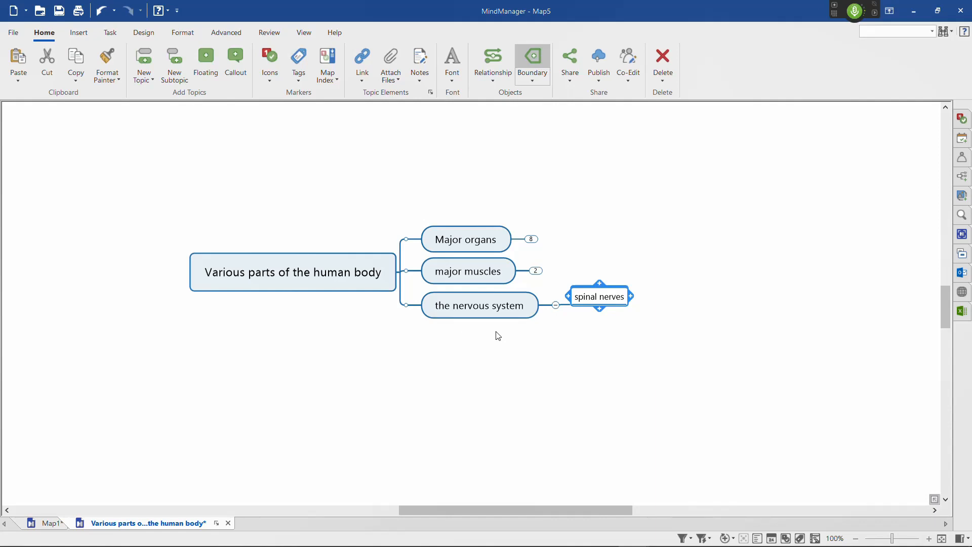
Step: Turn spinal nerves into a callout marked with priority 1 and move it back to being a subtopic of the nervous system
key("ctrl+shift+Return")
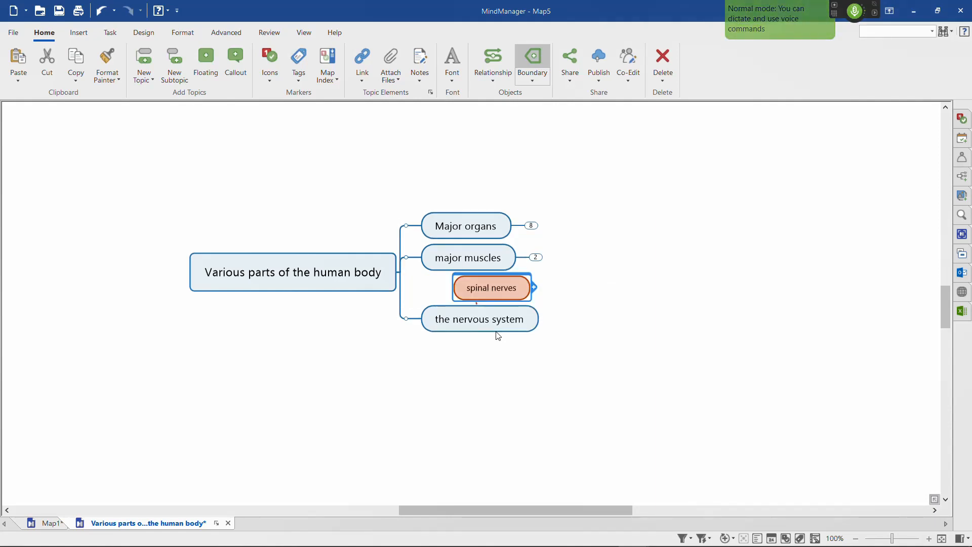
key("ctrl+shift+1")
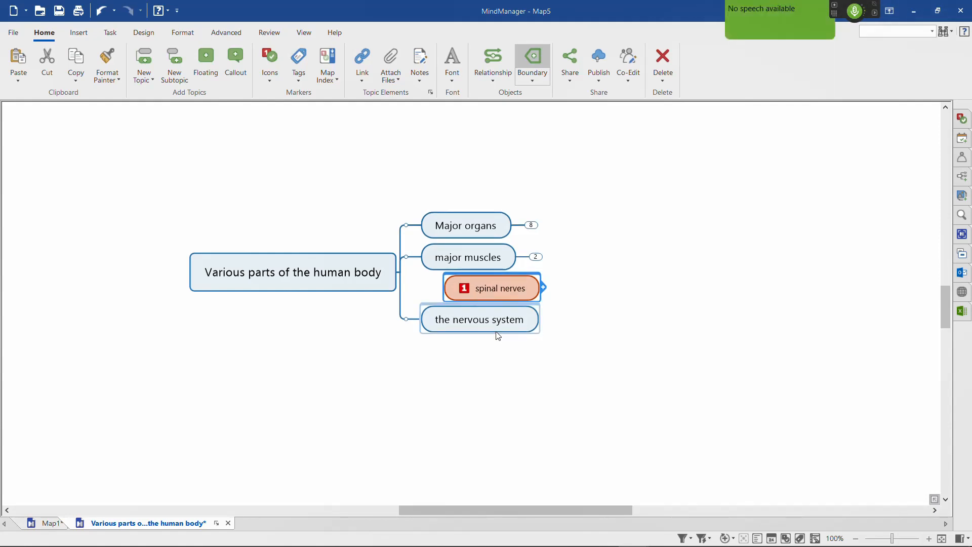
key("ctrl+x")
key("ctrl+v")
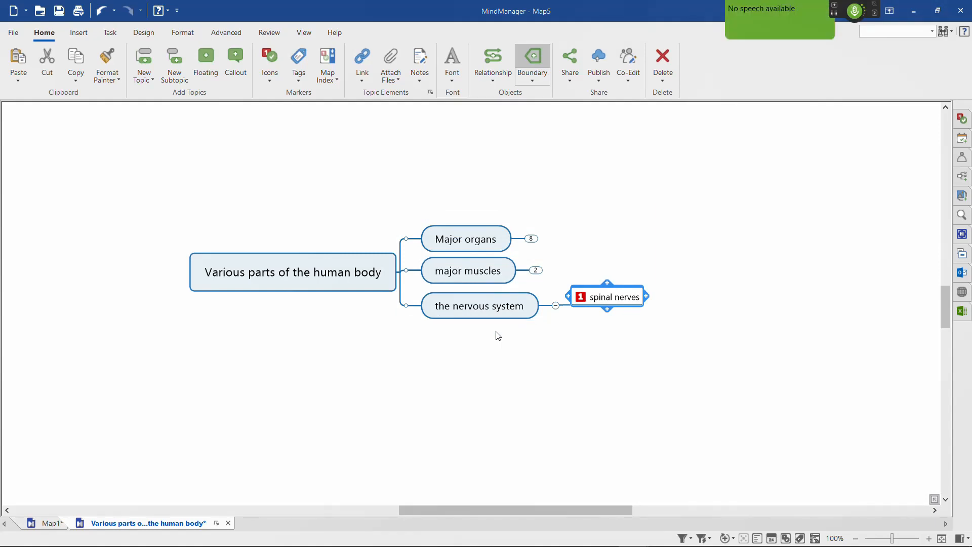
Step: Add a central topic note beginning "This is a brief demonstration showcasing the creation of mind maps using voice commands" and close the notes
key("Escape")
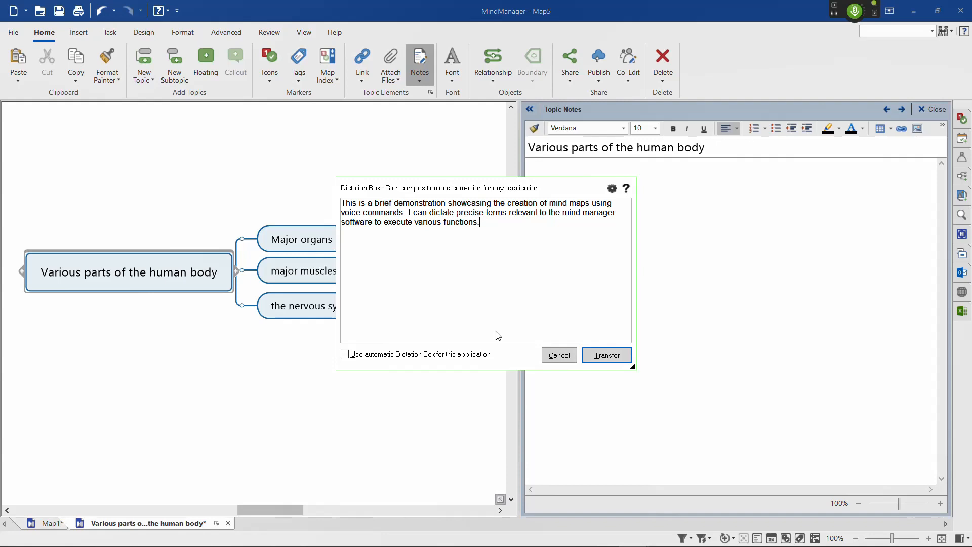
left_click(607, 355)
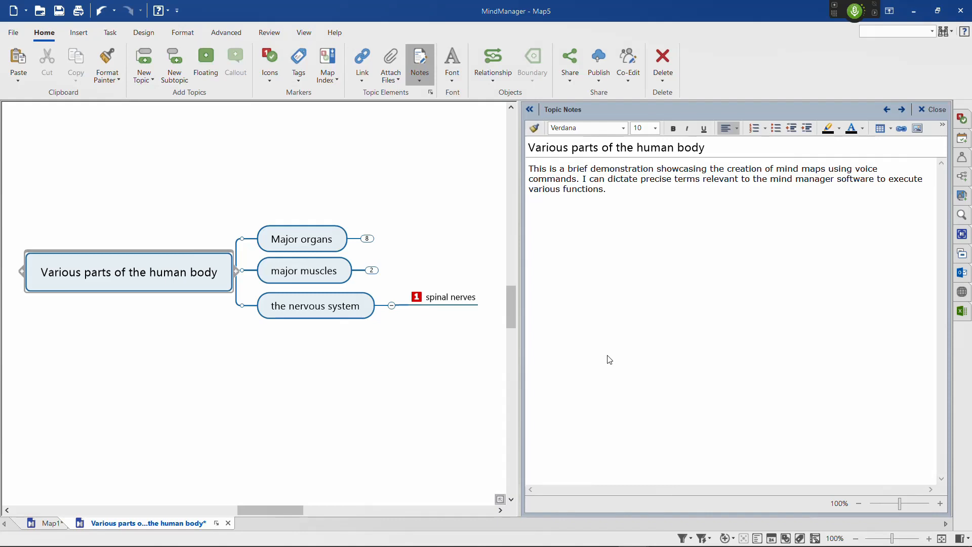
key("ctrl+t")
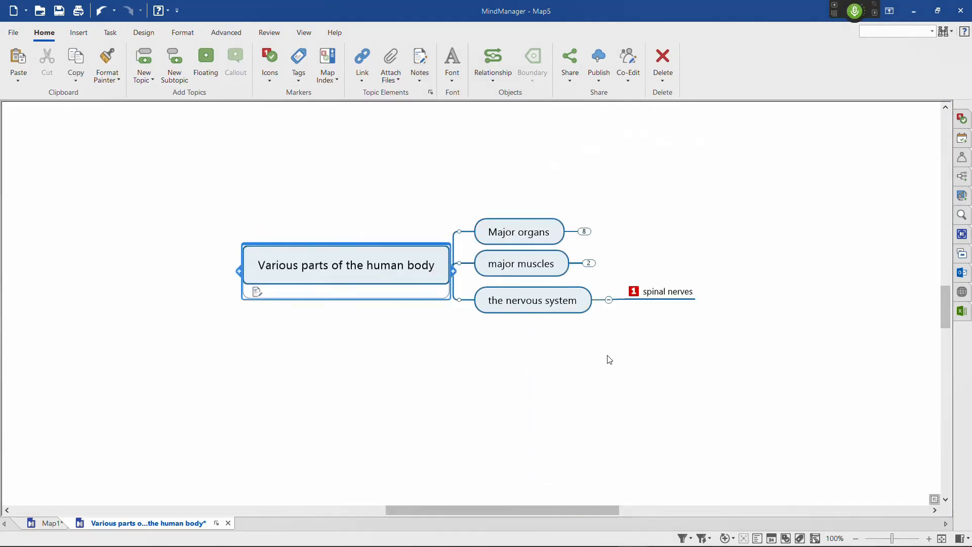
key("ctrl+k")
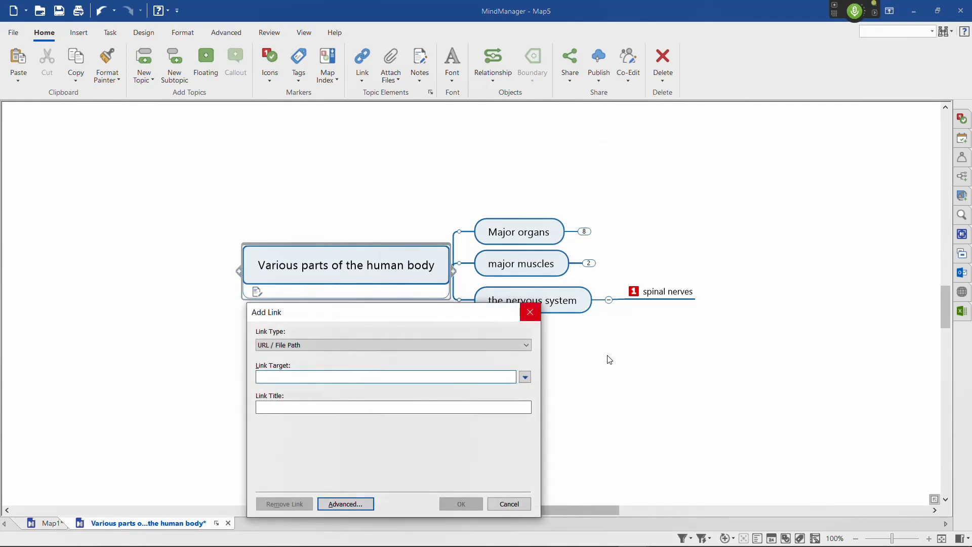
type("www.VoxAid.co.uk")
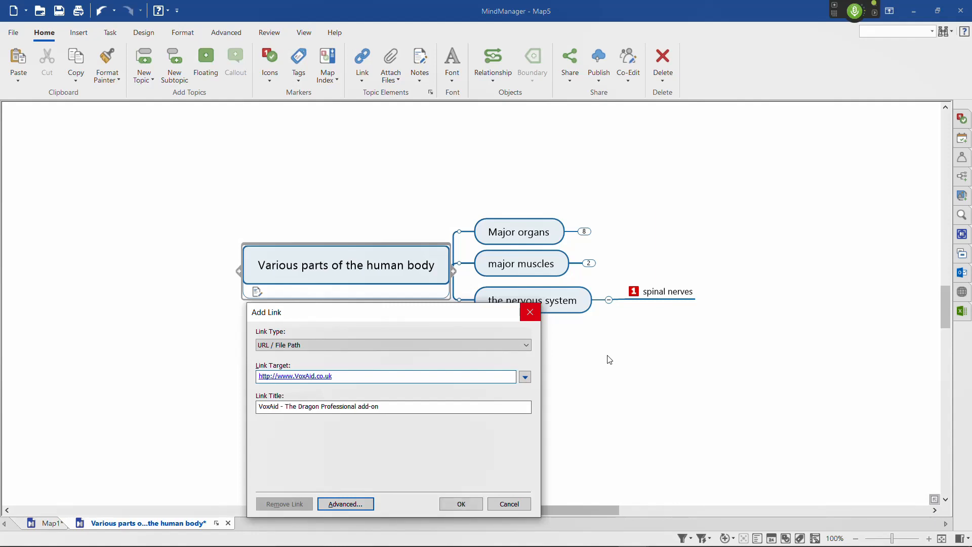
key("Return")
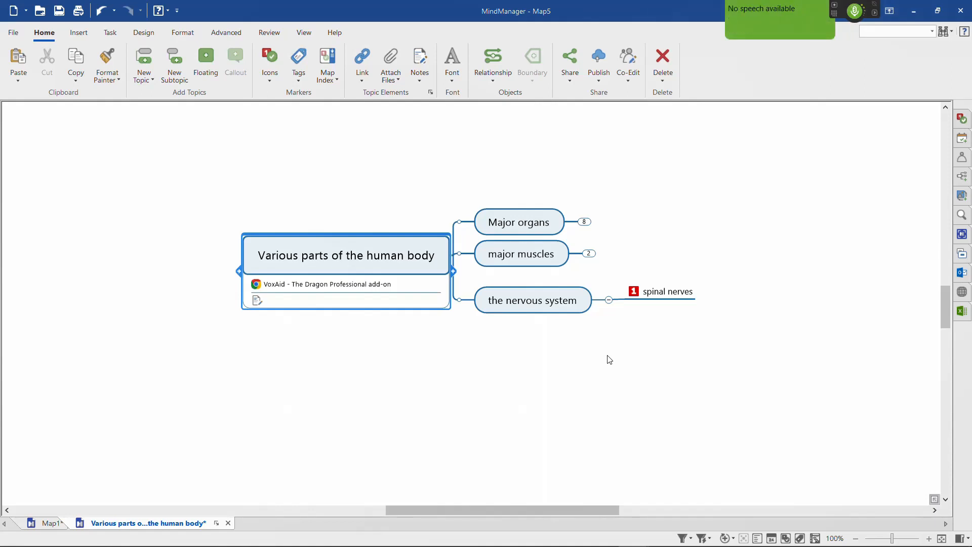
key("ctrl+shift+h")
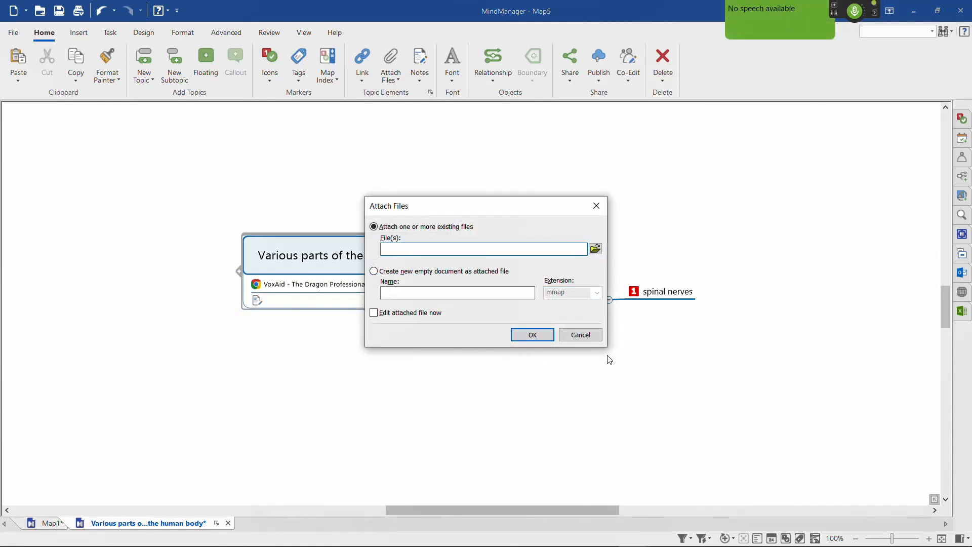
key("Escape")
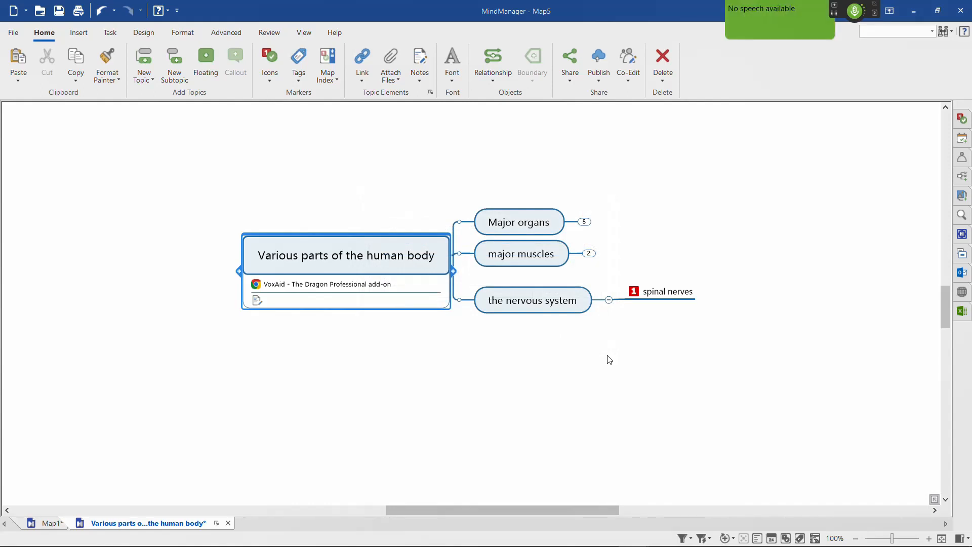
Step: Balance the main topics on both sides of the central topic and fit the map to the window
key("ctrl+alt+b")
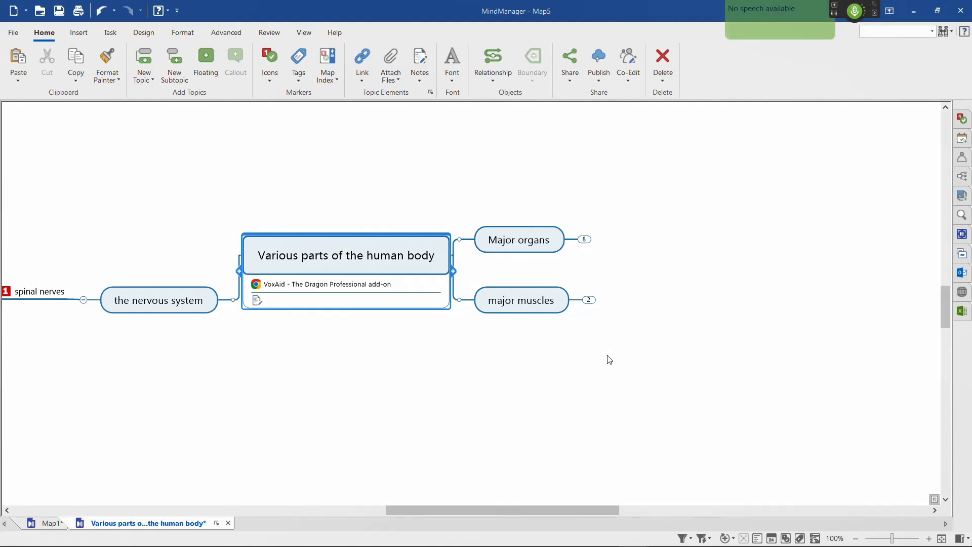
key("ctrl+F5")
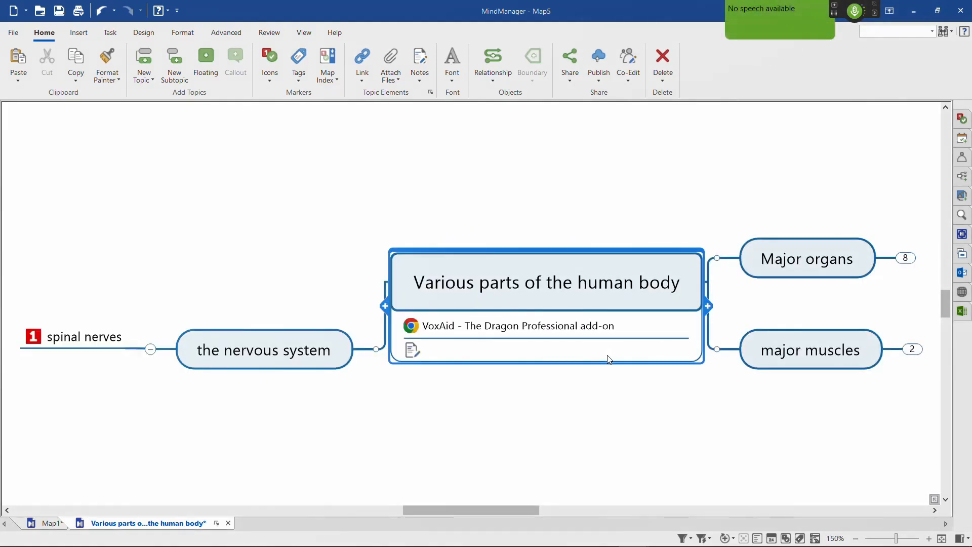
Step: Open the Word export settings for the map and close them without exporting
key("alt+f")
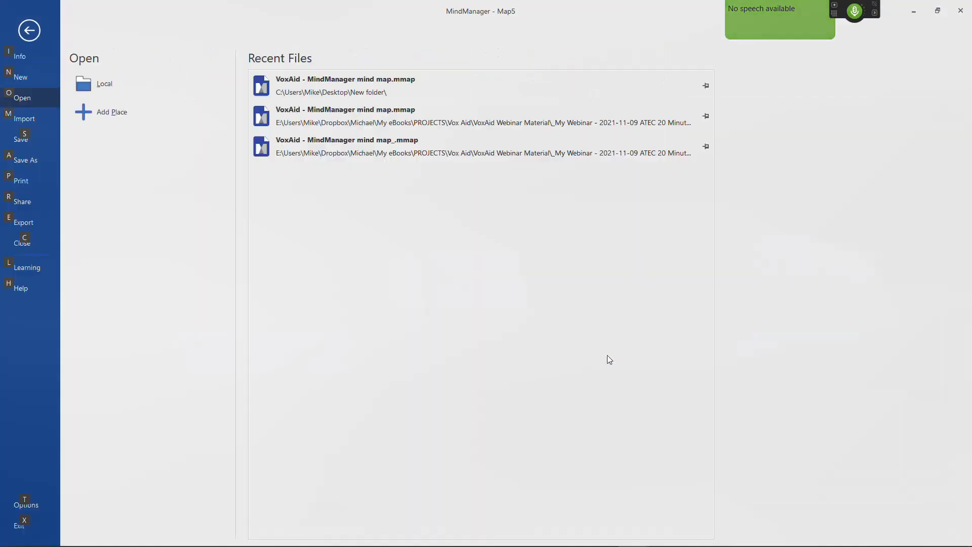
key("e")
key("w")
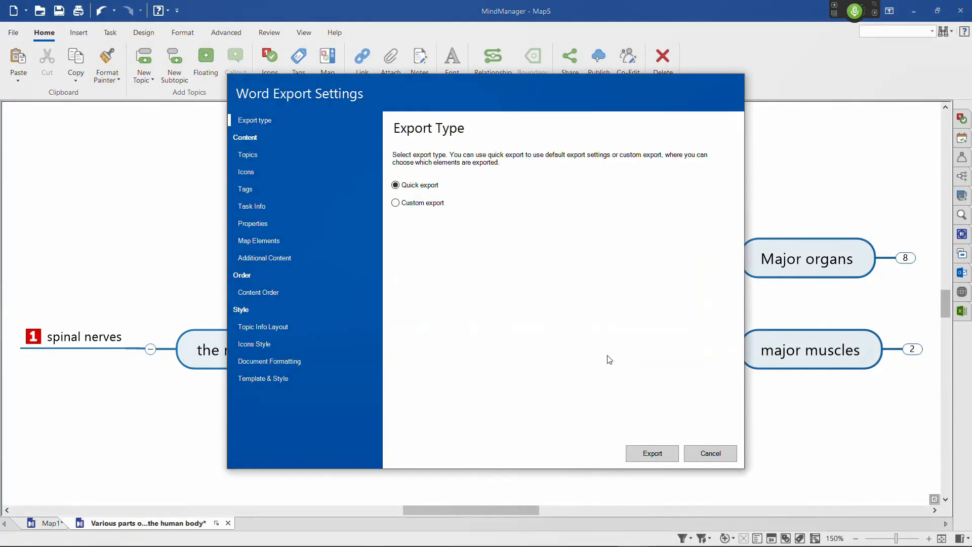
key("Escape")
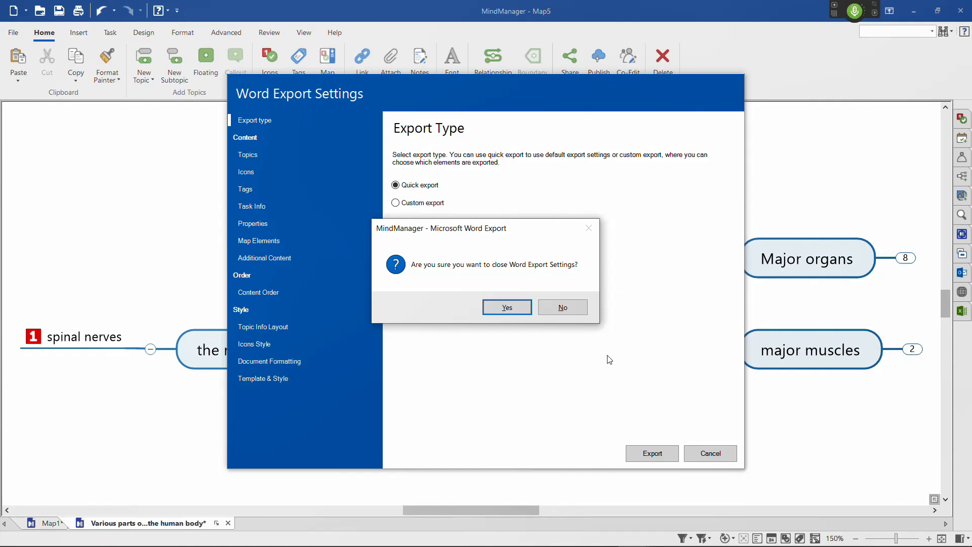
left_click(510, 311)
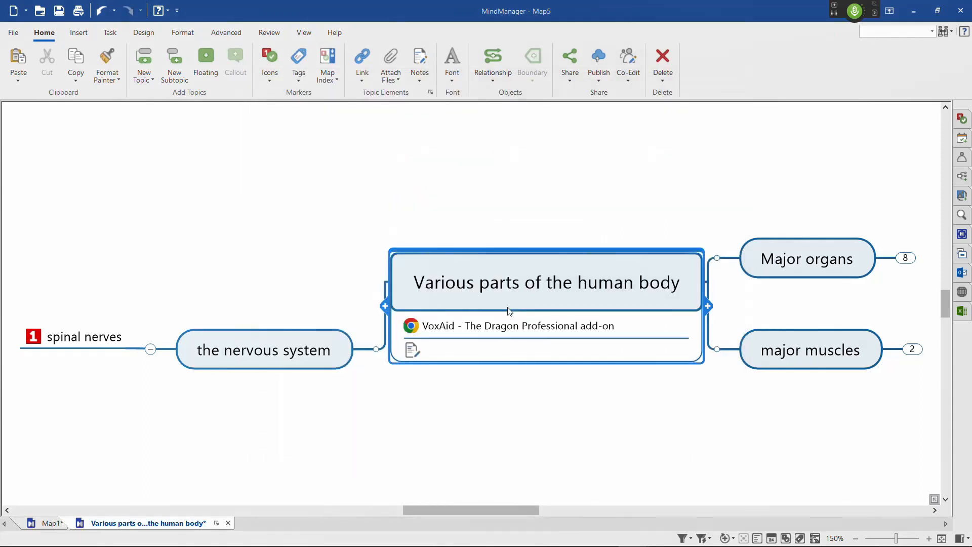
Step: Show the whole map as an outline and return to the map view
key("alt+w")
key("o")
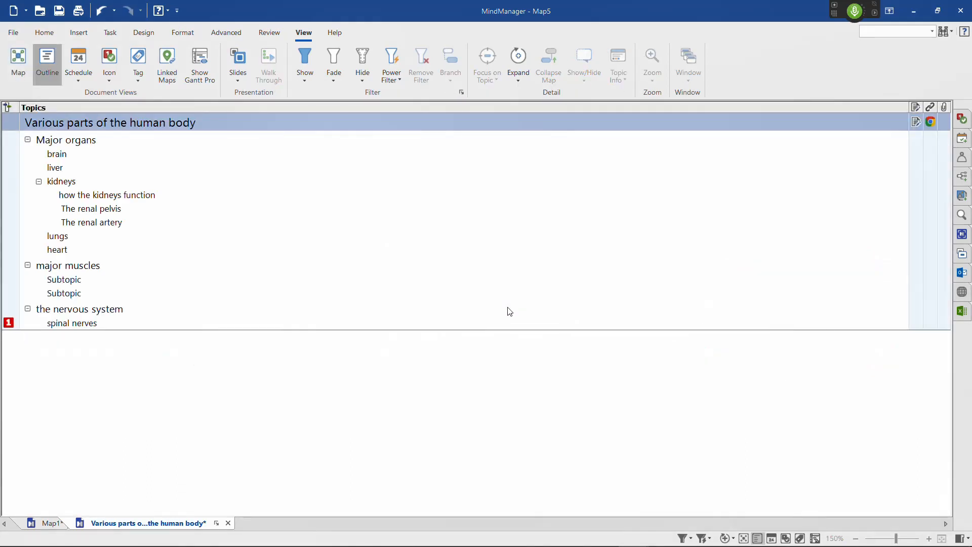
key("alt+w")
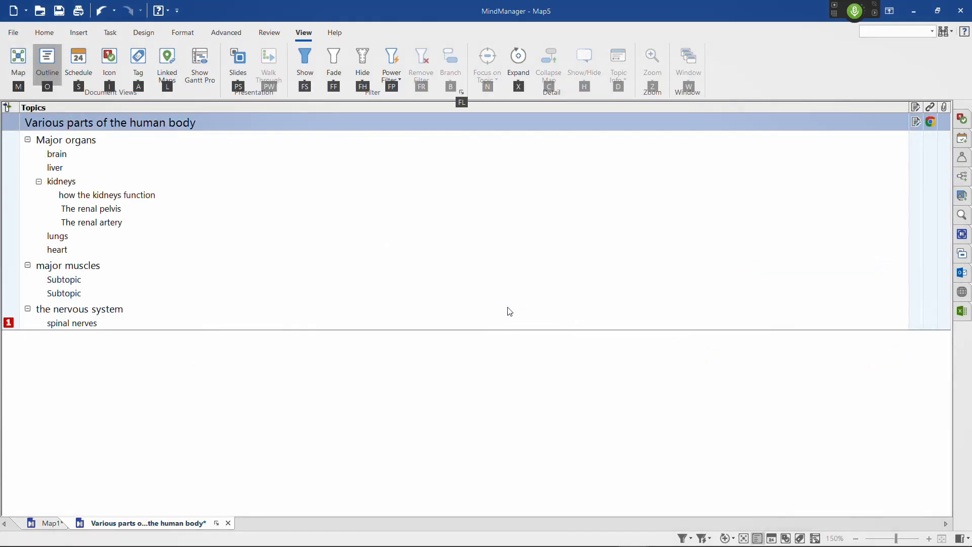
key("m")
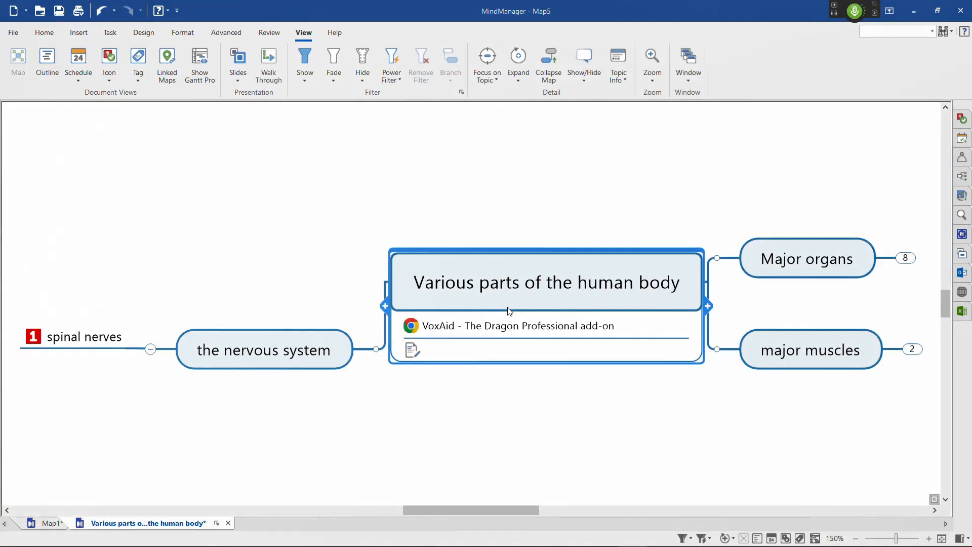
Step: Focus the map on the major organs topic, showing its branch alone and the full map again
key("Right")
key("F3")
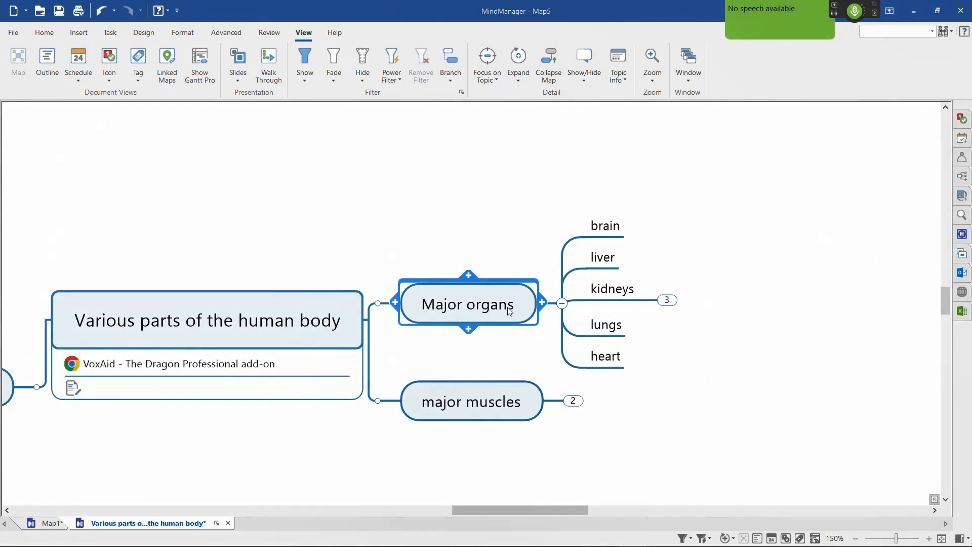
key("F4")
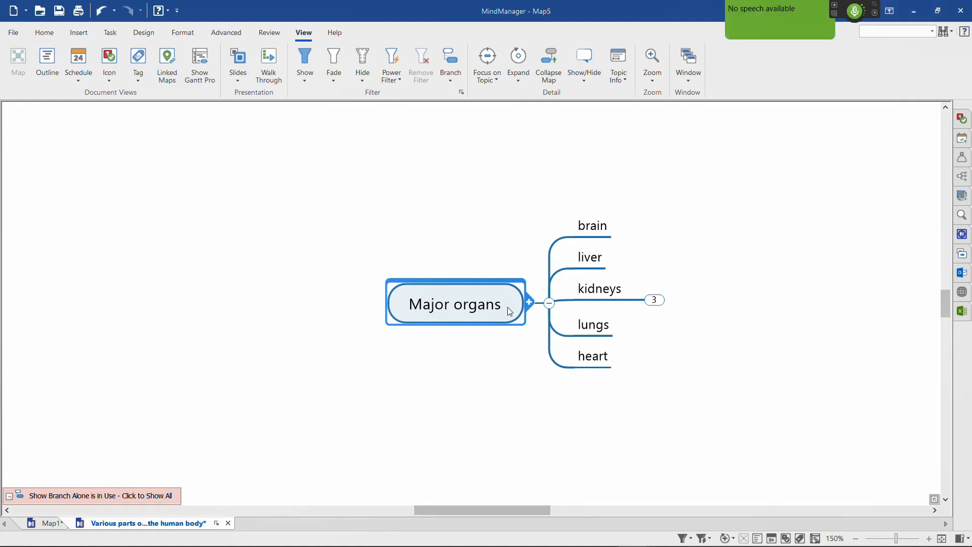
key("F4")
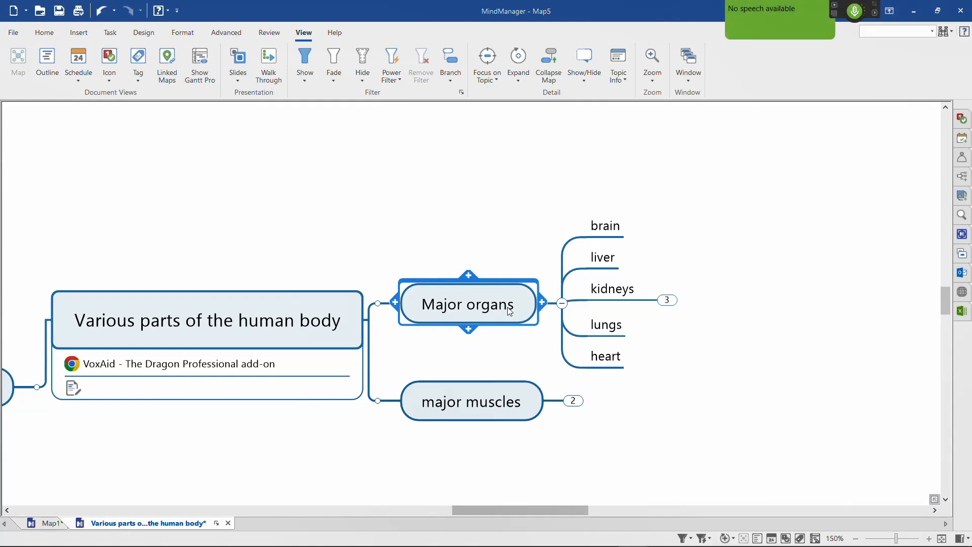
Step: Colour the text of the brain subtopic under major organs red
key("Right")
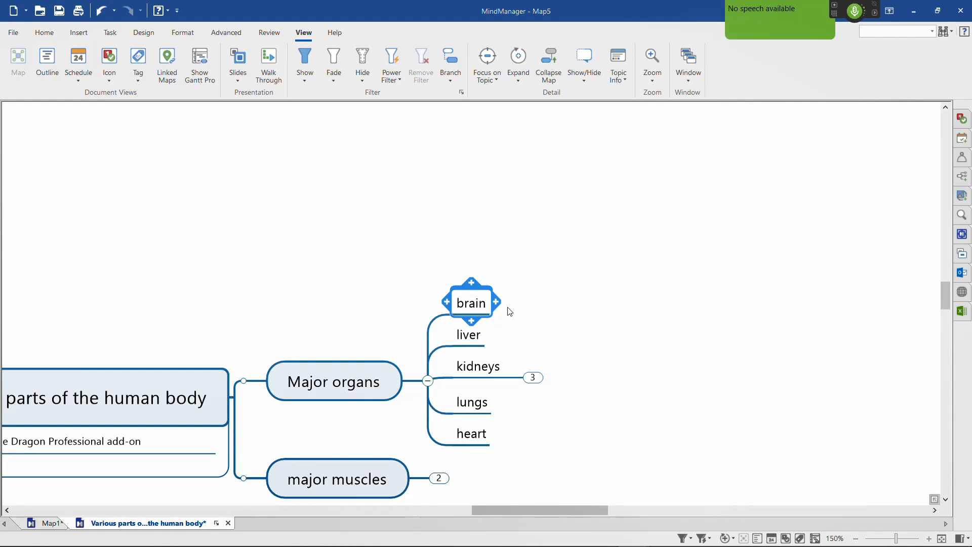
key("ctrl+alt+r")
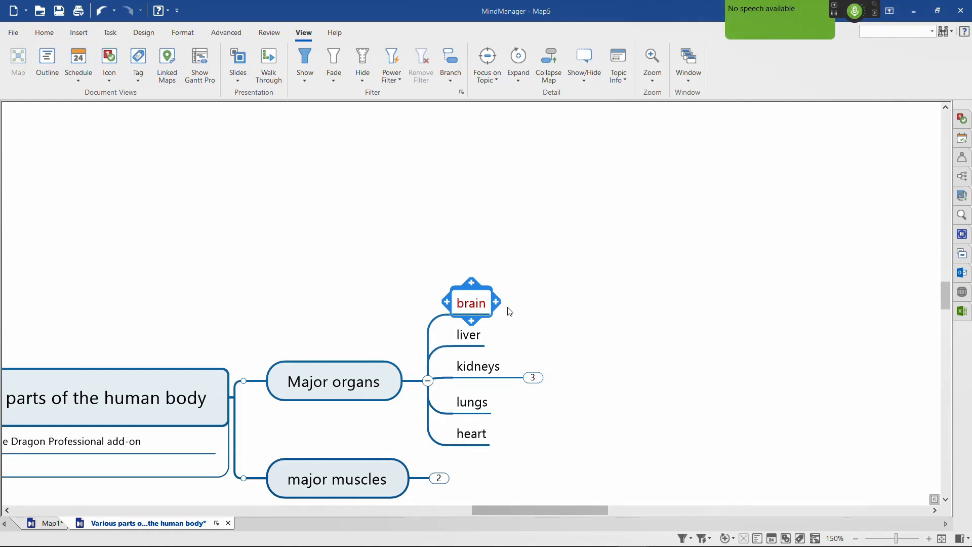